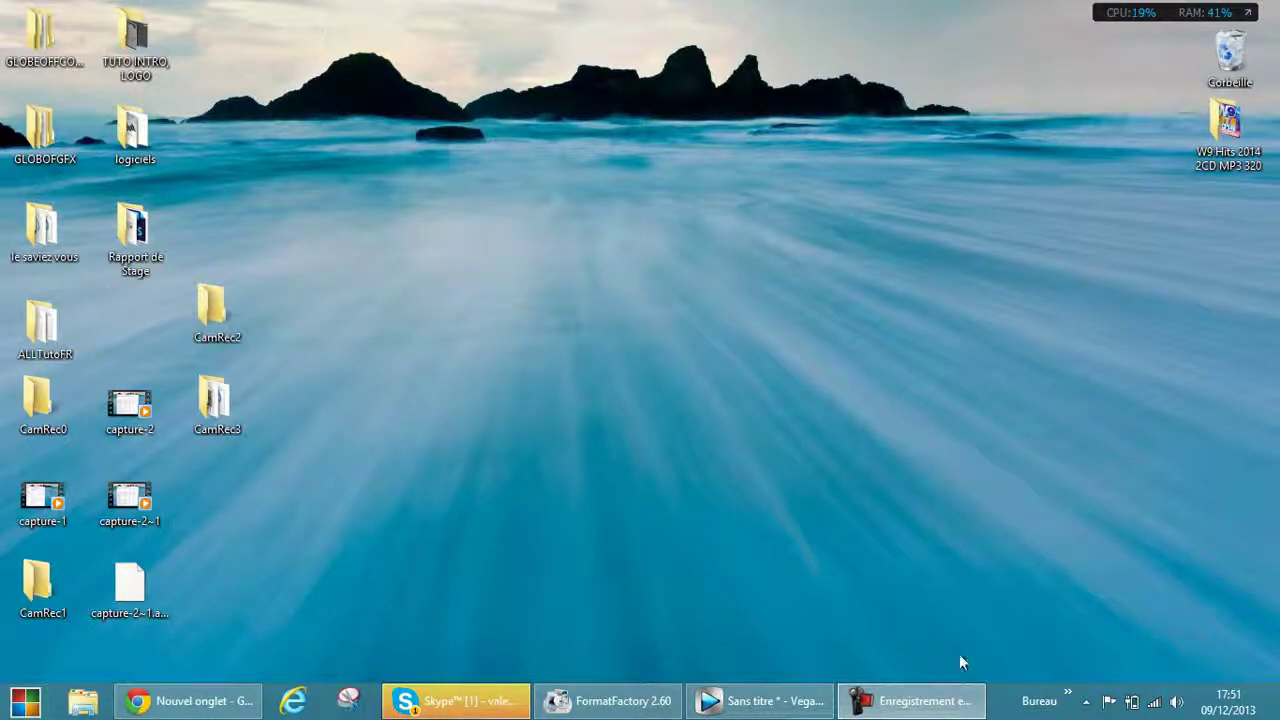
pyautogui.click(866, 708)
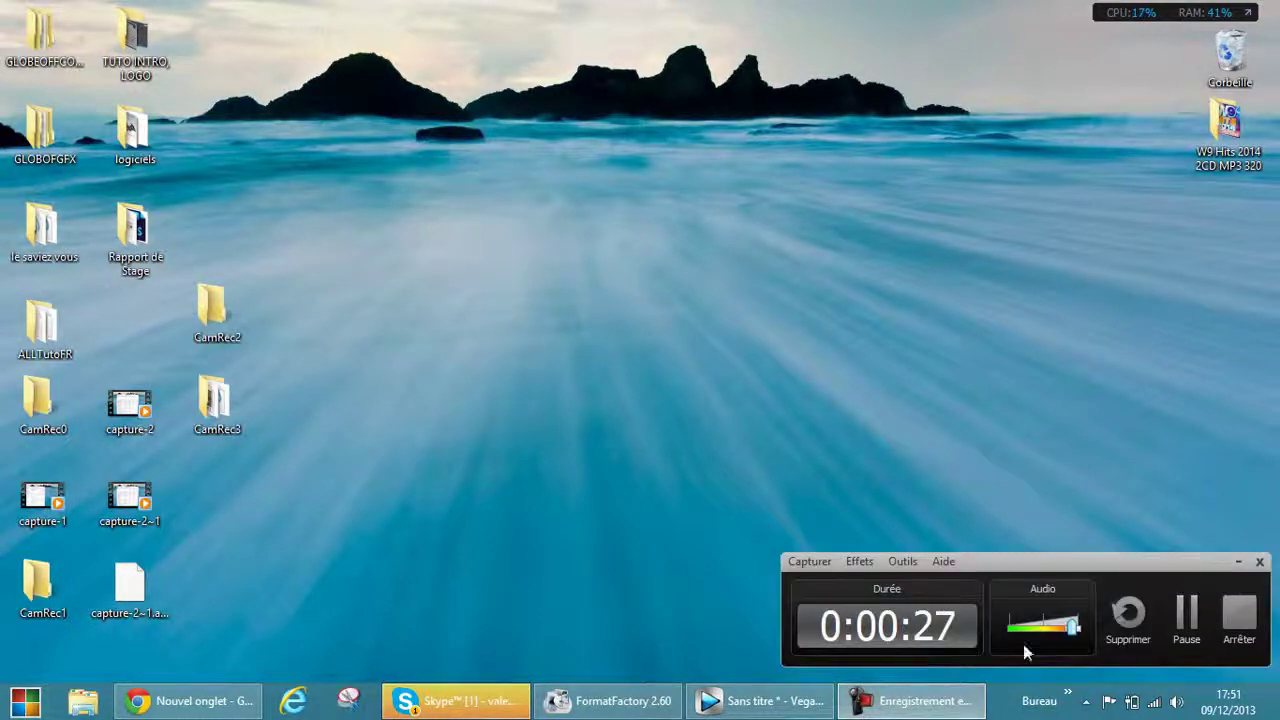
pyautogui.click(1236, 630)
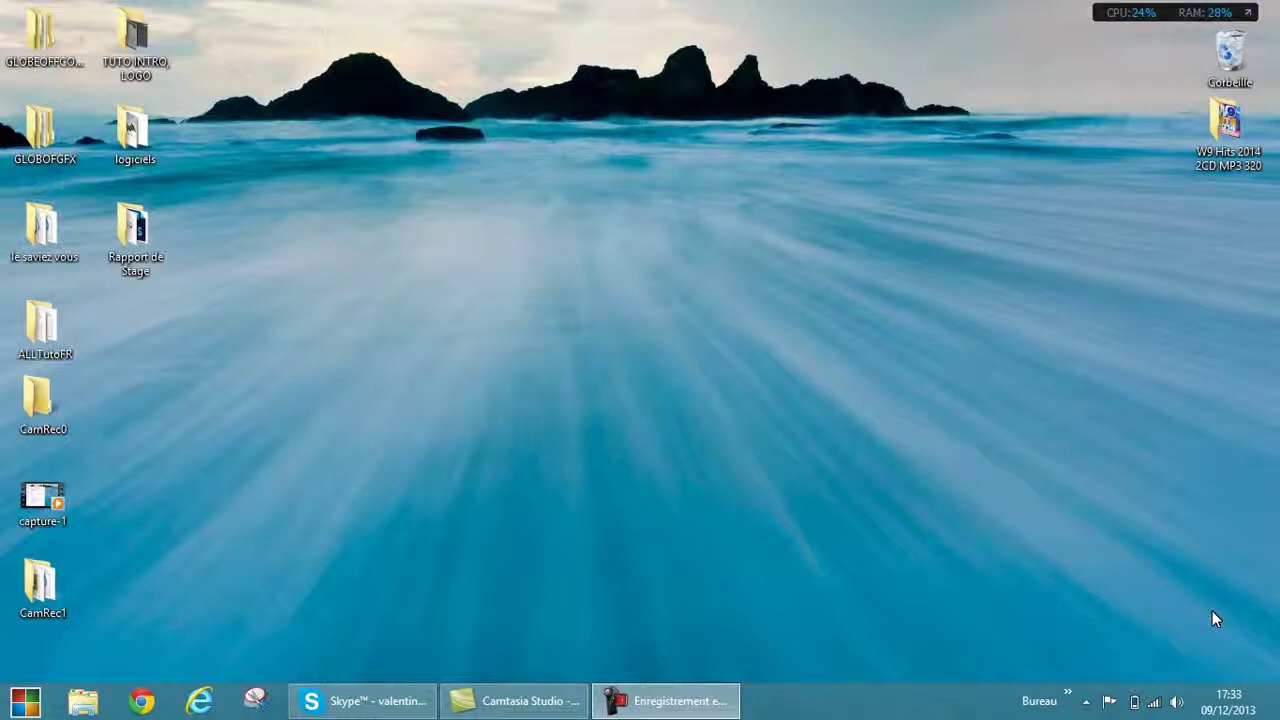
# Step: Open the Windows Task Manager and display its list of startup programs
pyautogui.hotkey('ctrl', 'shift', 'Escape')
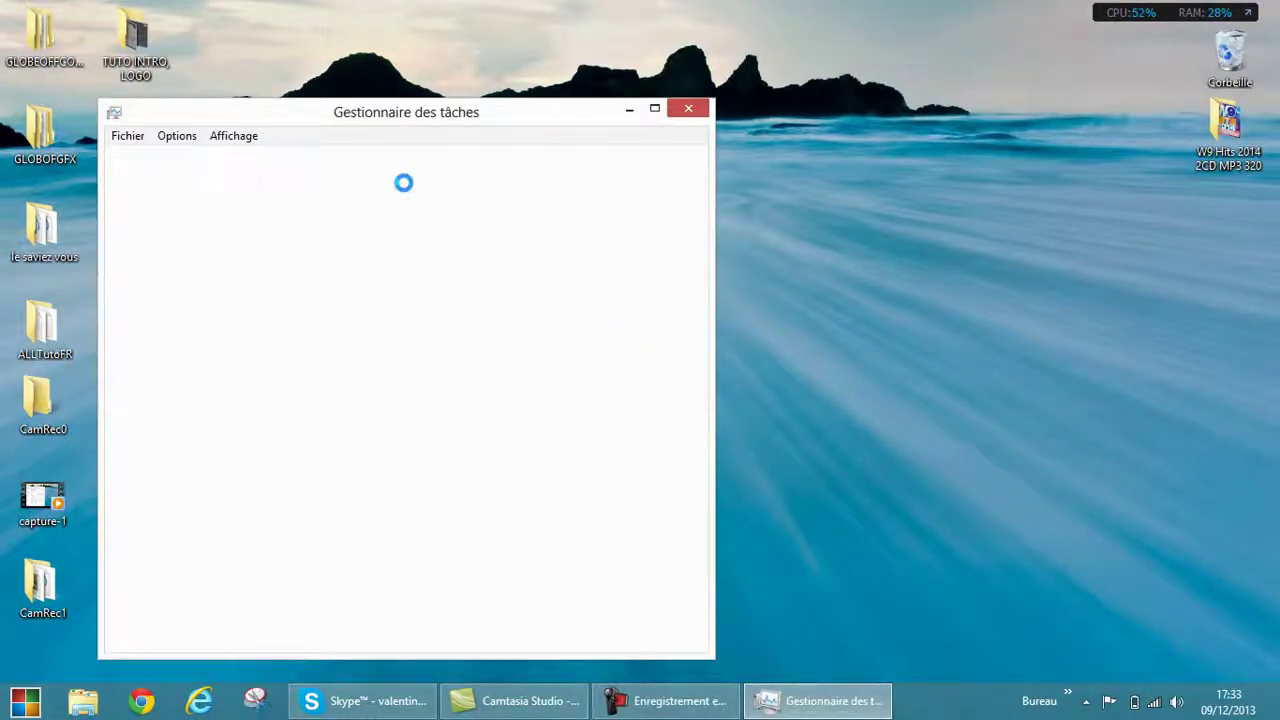
pyautogui.moveTo(490, 122); pyautogui.dragTo(677, 119)
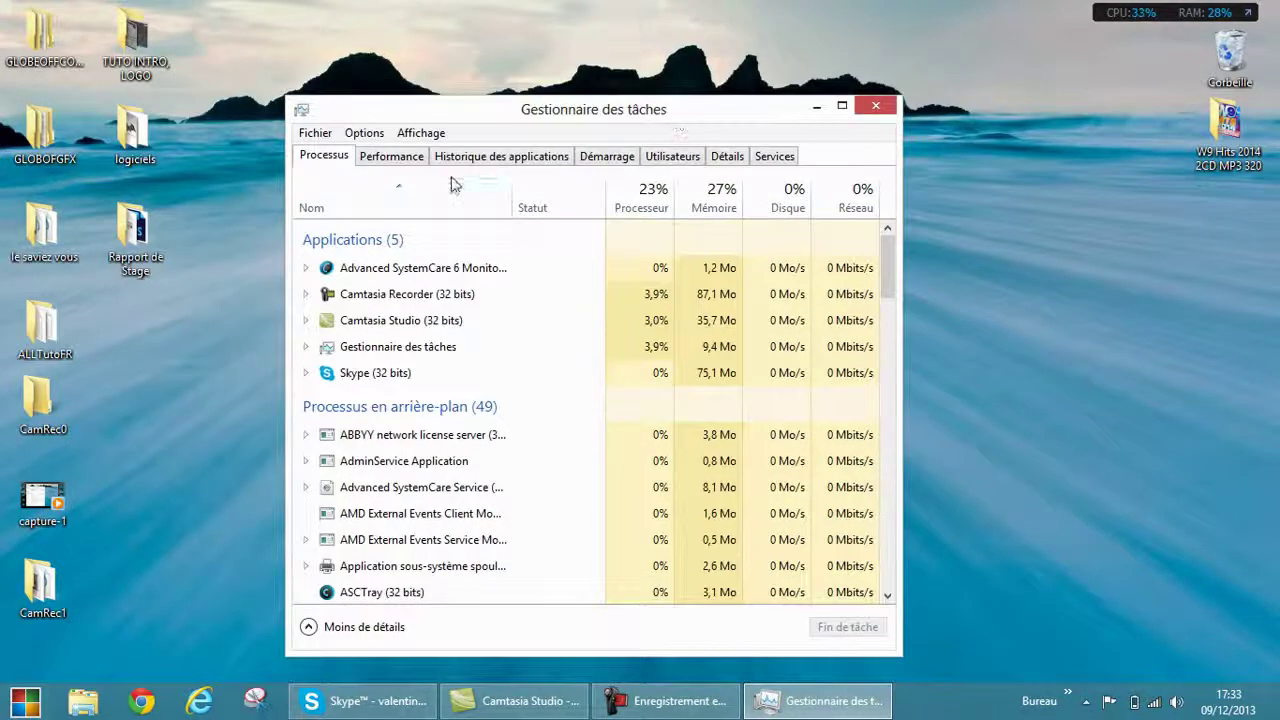
pyautogui.click(393, 156)
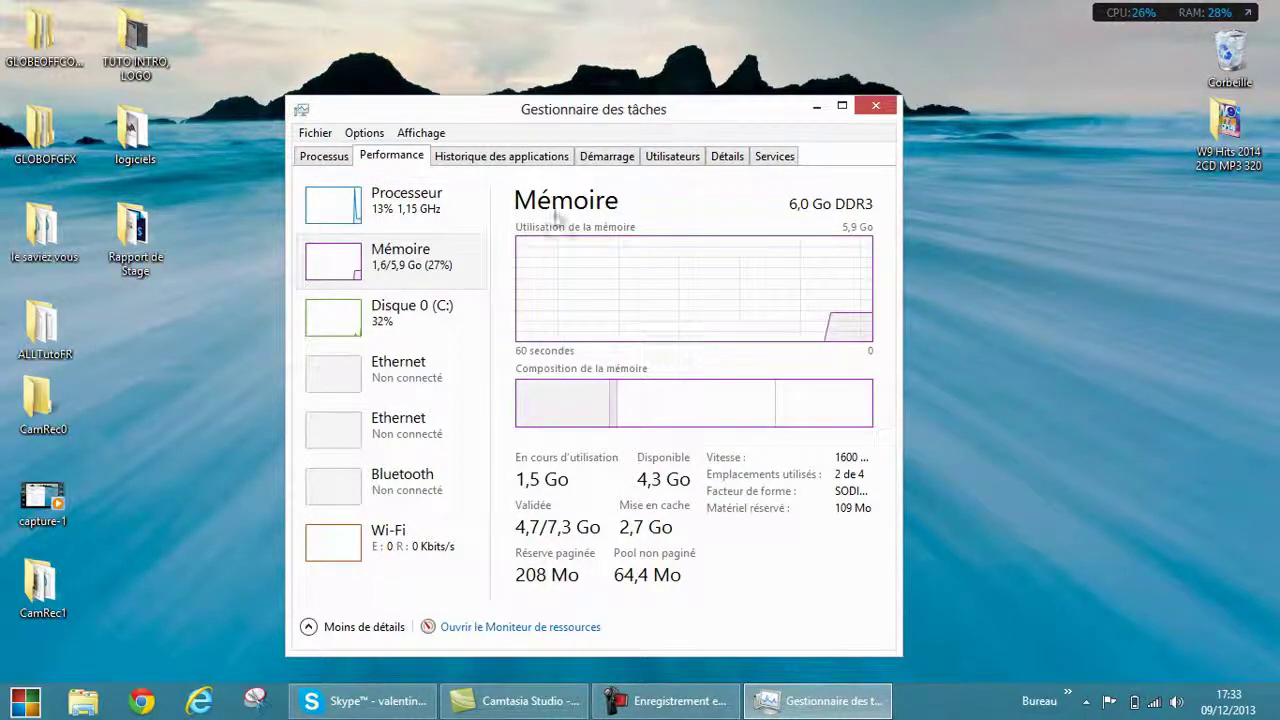
pyautogui.click(522, 158)
pyautogui.click(617, 157)
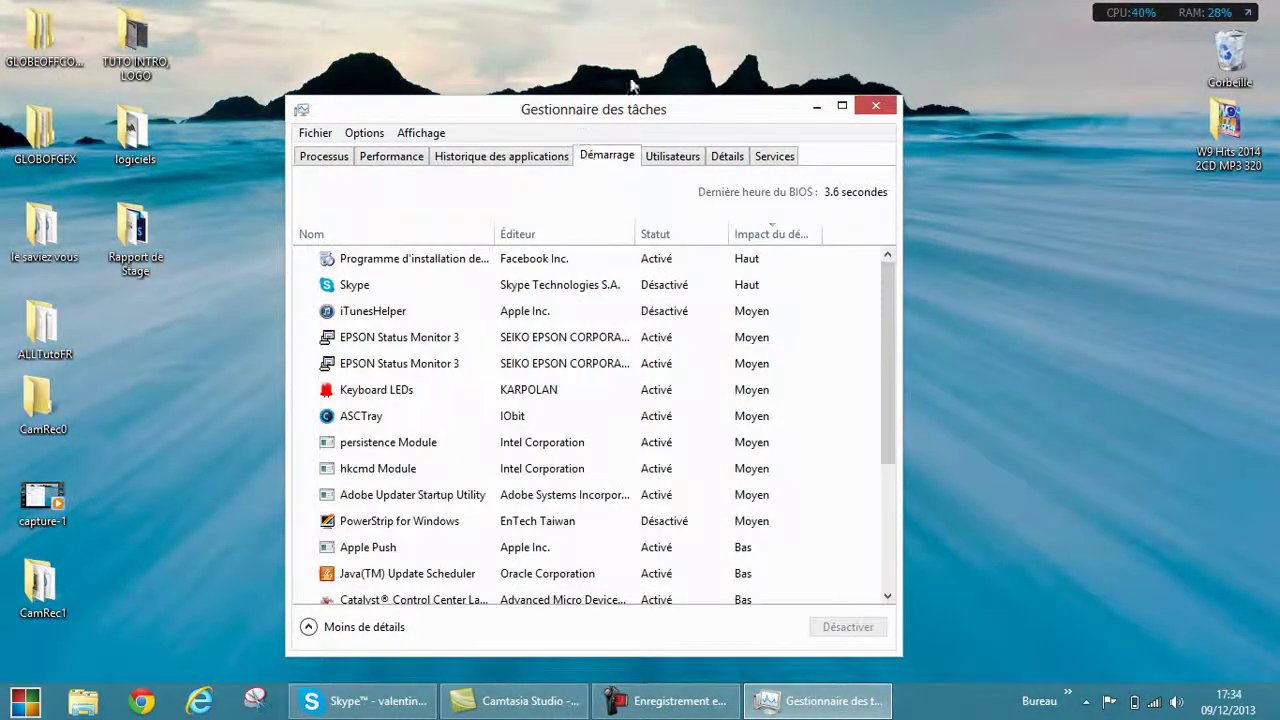
# Step: Look through the whole startup list, examining each program's status and startup impact
pyautogui.moveTo(890, 341); pyautogui.dragTo(894, 545)
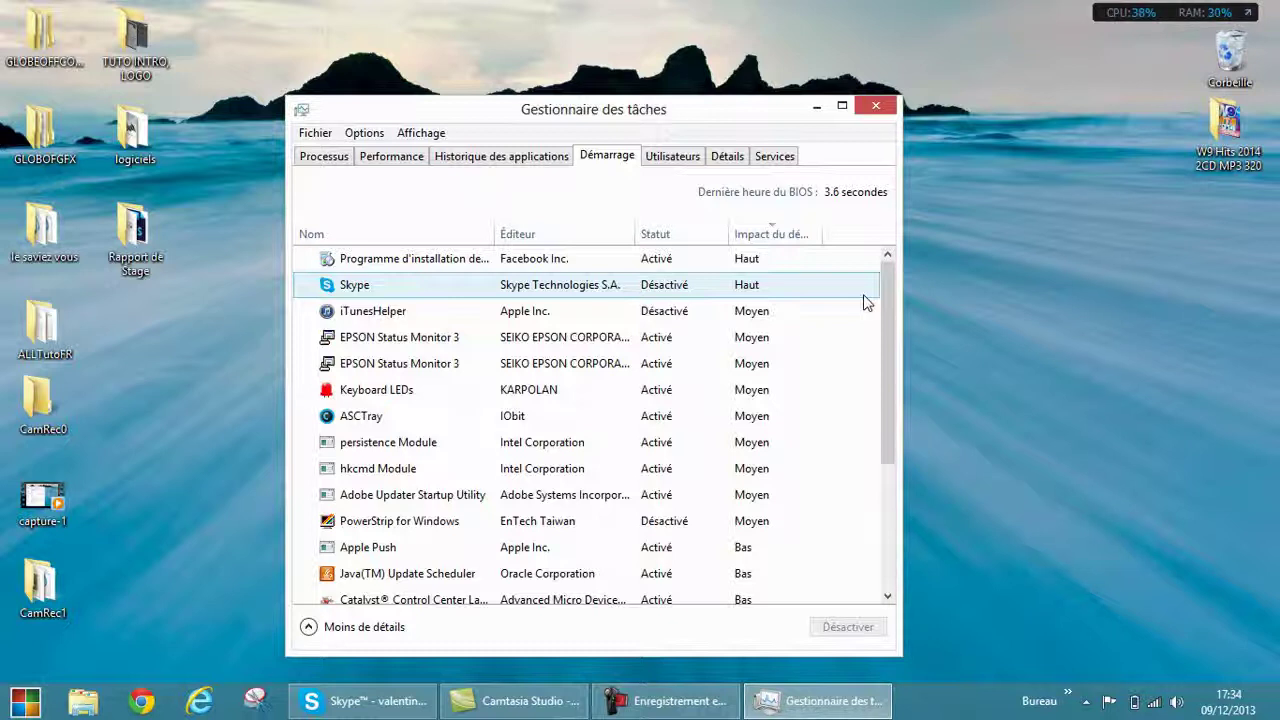
pyautogui.click(752, 292)
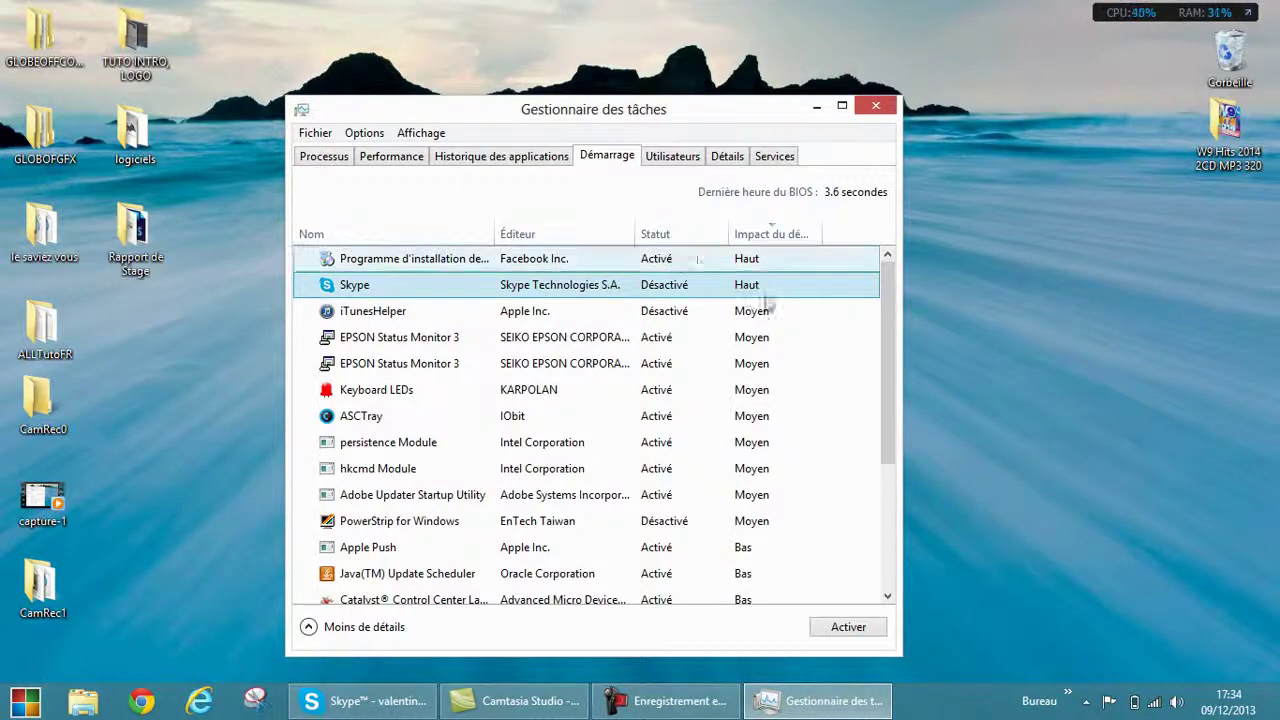
pyautogui.moveTo(889, 296); pyautogui.dragTo(890, 239)
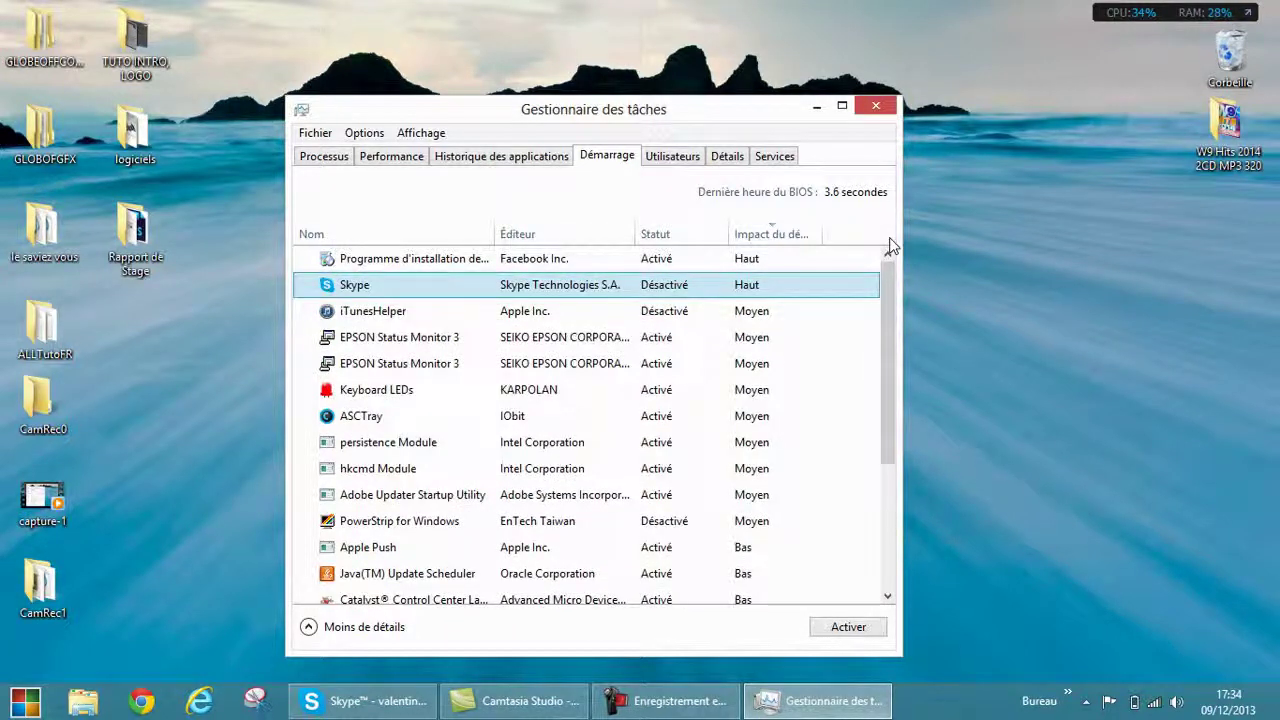
pyautogui.moveTo(883, 303); pyautogui.dragTo(882, 421)
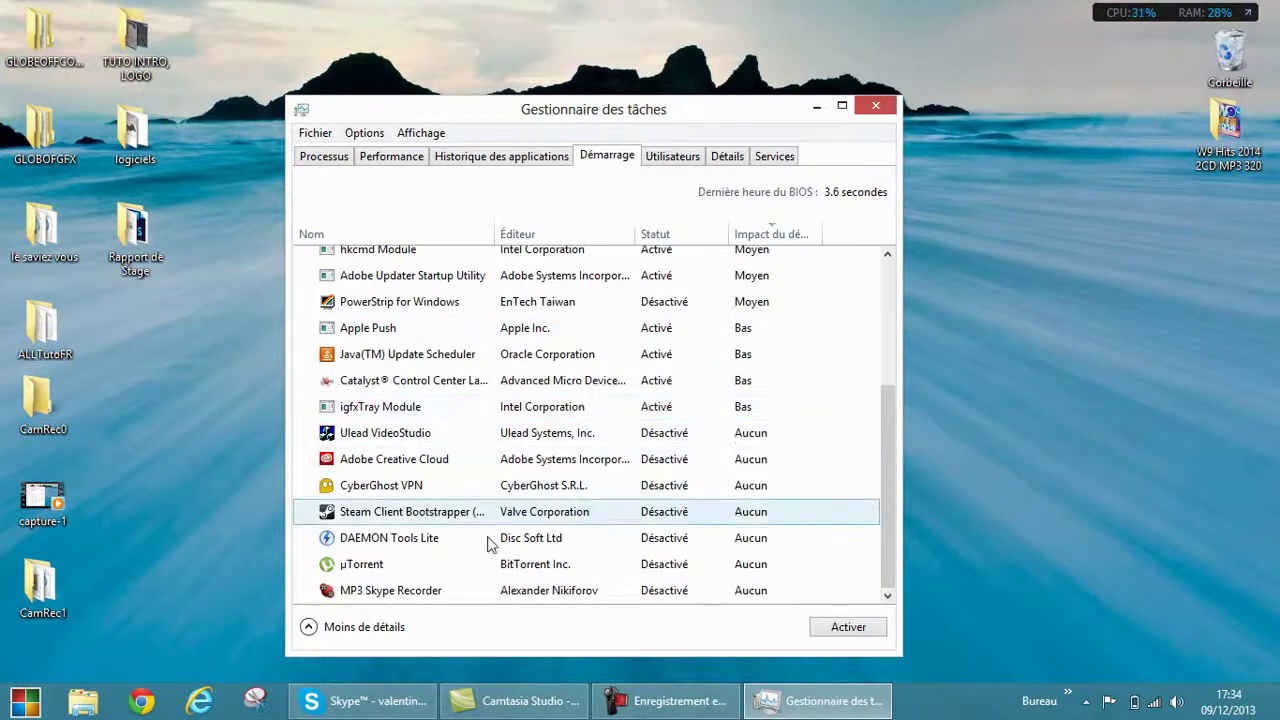
pyautogui.click(616, 413)
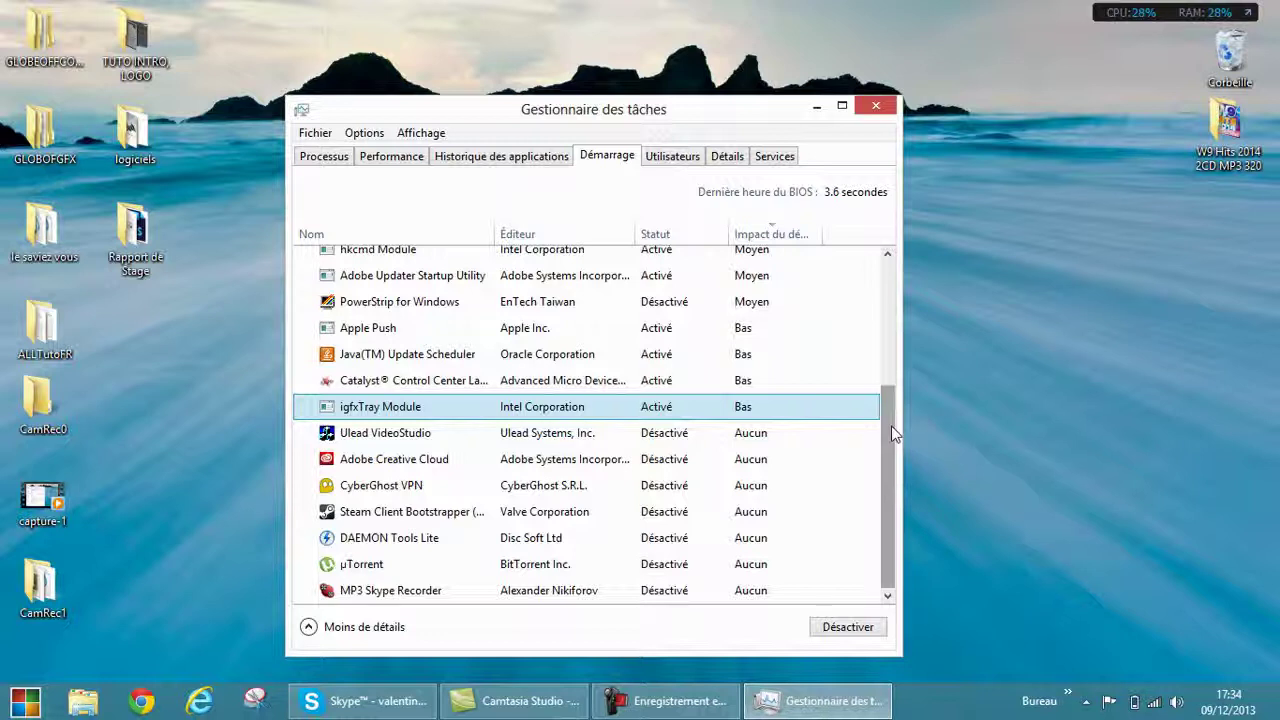
pyautogui.moveTo(891, 423); pyautogui.dragTo(880, 352)
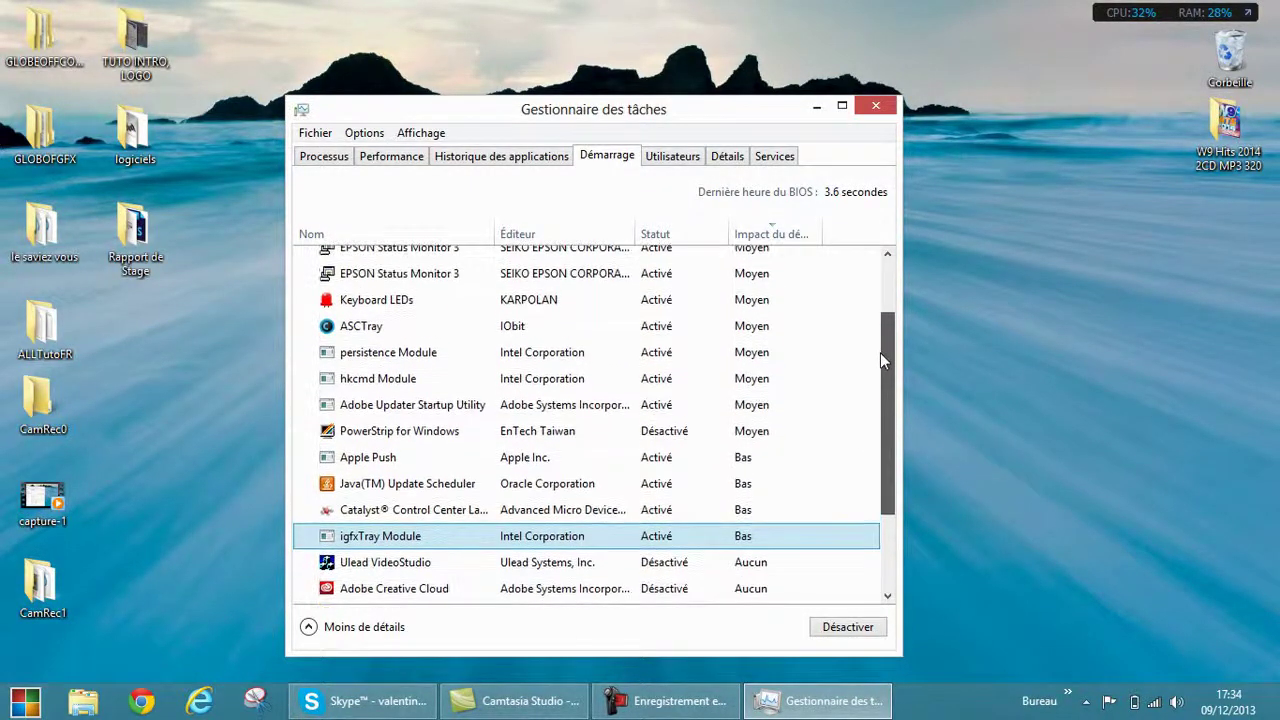
# Step: Enable PowerStrip for Windows and Skype as startup programs
pyautogui.click(552, 436)
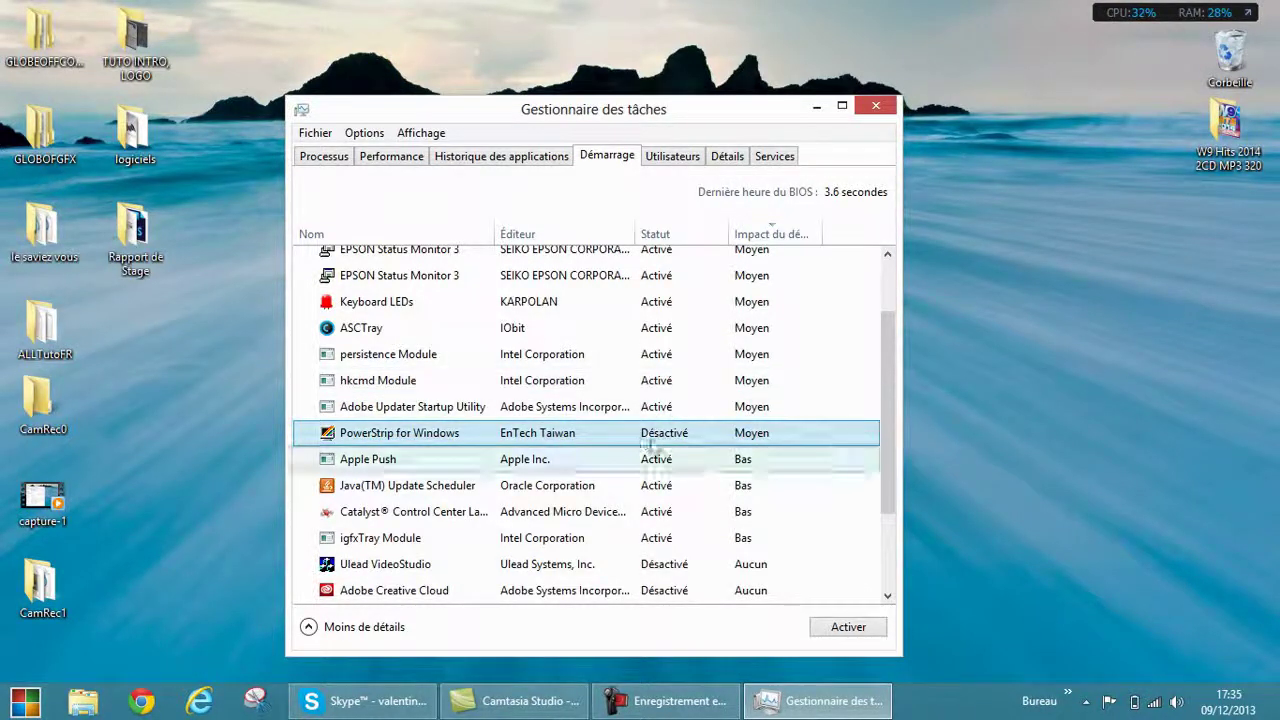
pyautogui.click(835, 620)
pyautogui.click(850, 407)
pyautogui.moveTo(887, 434); pyautogui.dragTo(860, 263)
pyautogui.click(653, 289)
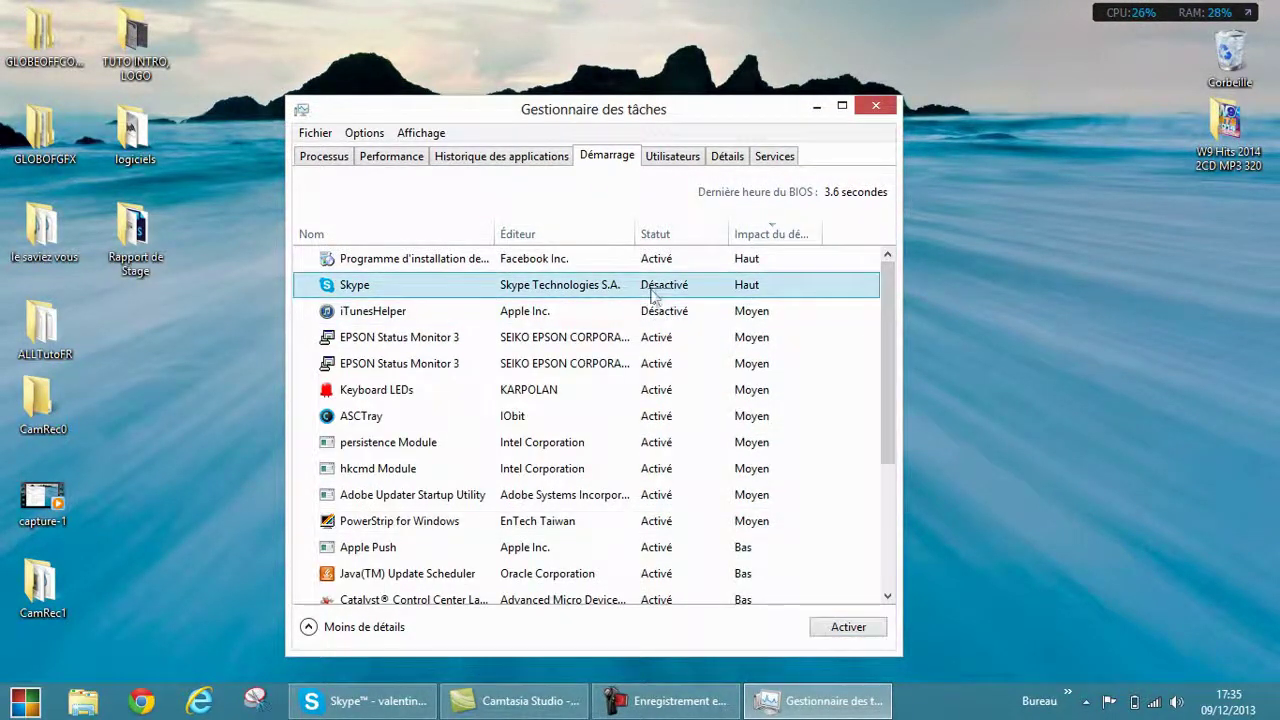
pyautogui.click(848, 627)
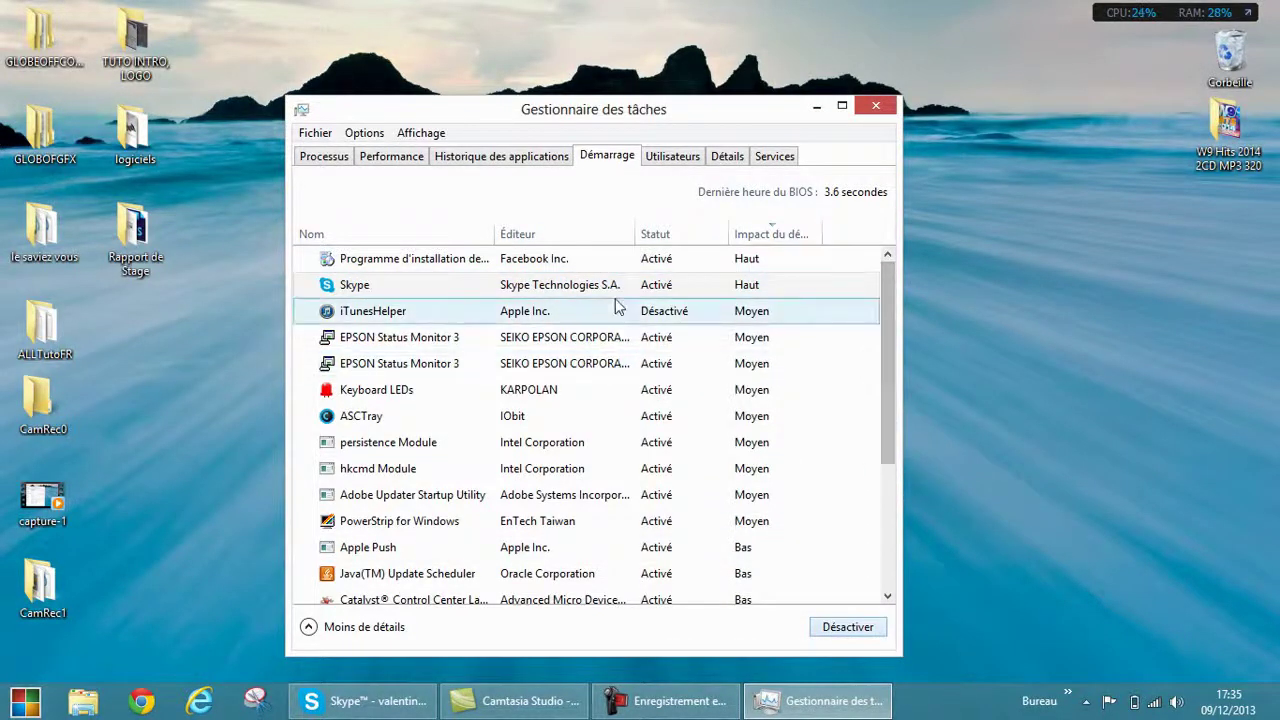
# Step: Disable Skype so that it does not launch at Windows startup
pyautogui.click(654, 286)
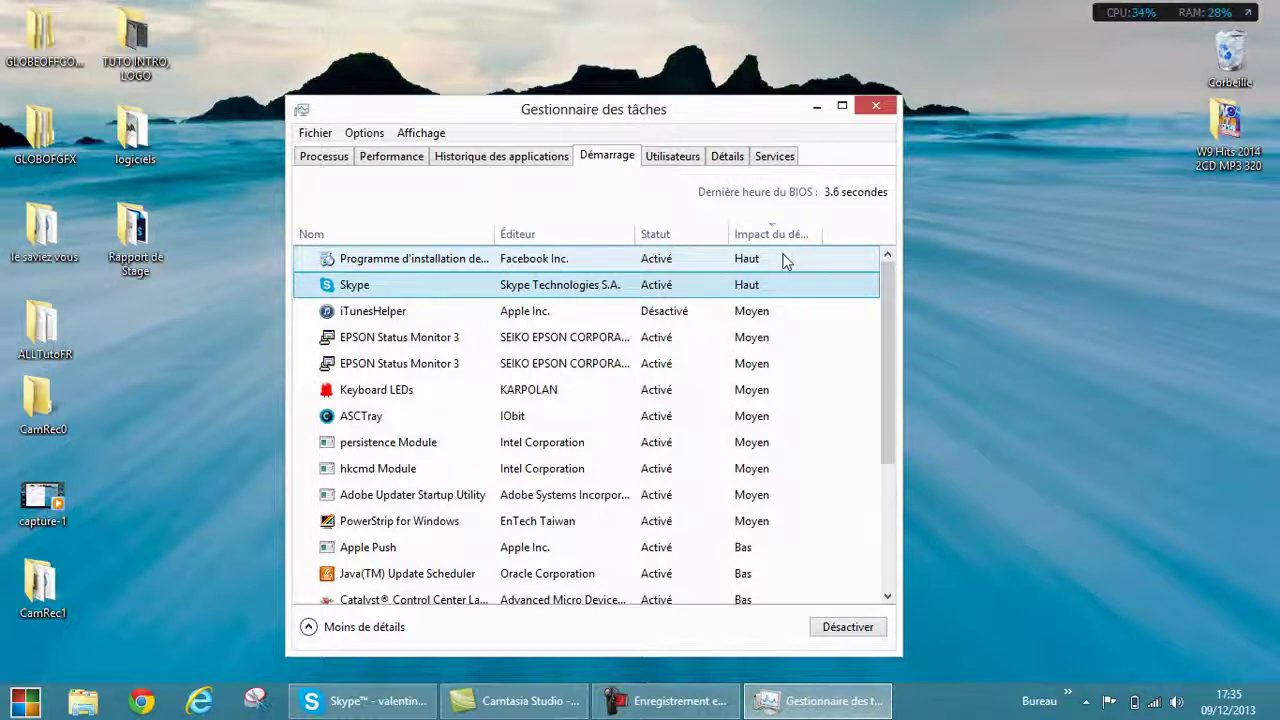
pyautogui.moveTo(888, 418); pyautogui.dragTo(894, 370)
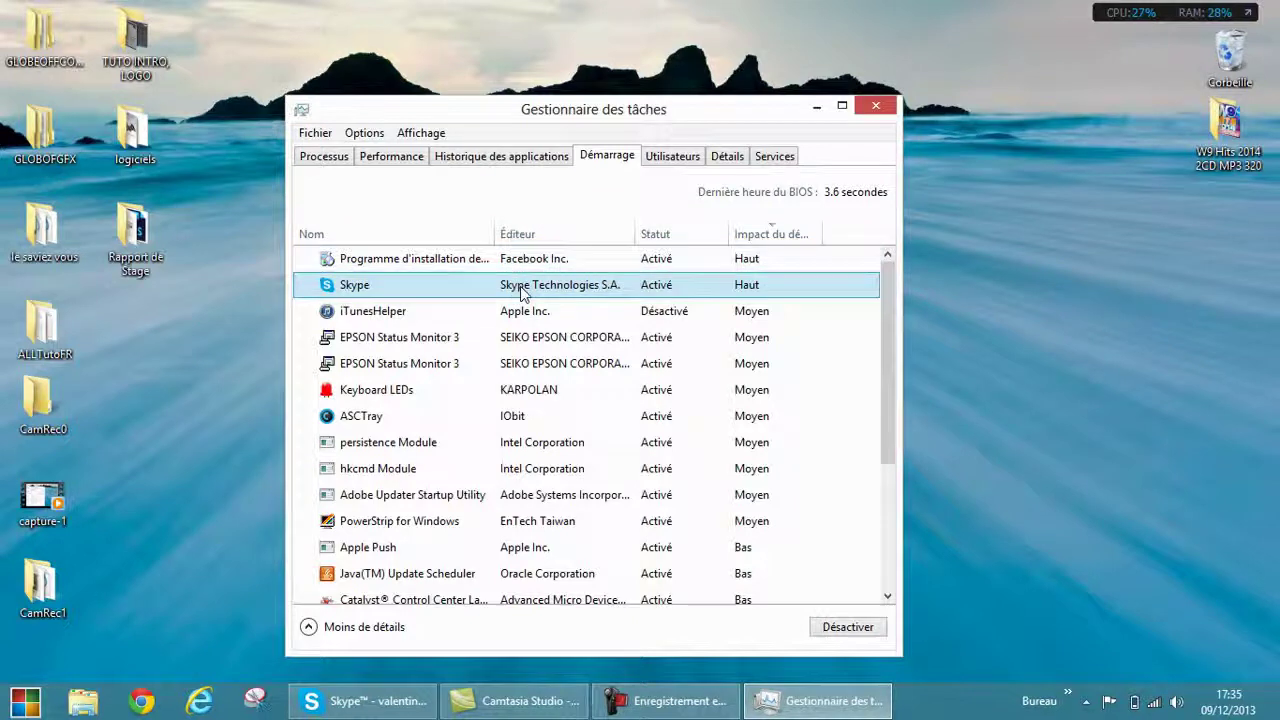
pyautogui.click(848, 636)
pyautogui.click(736, 290)
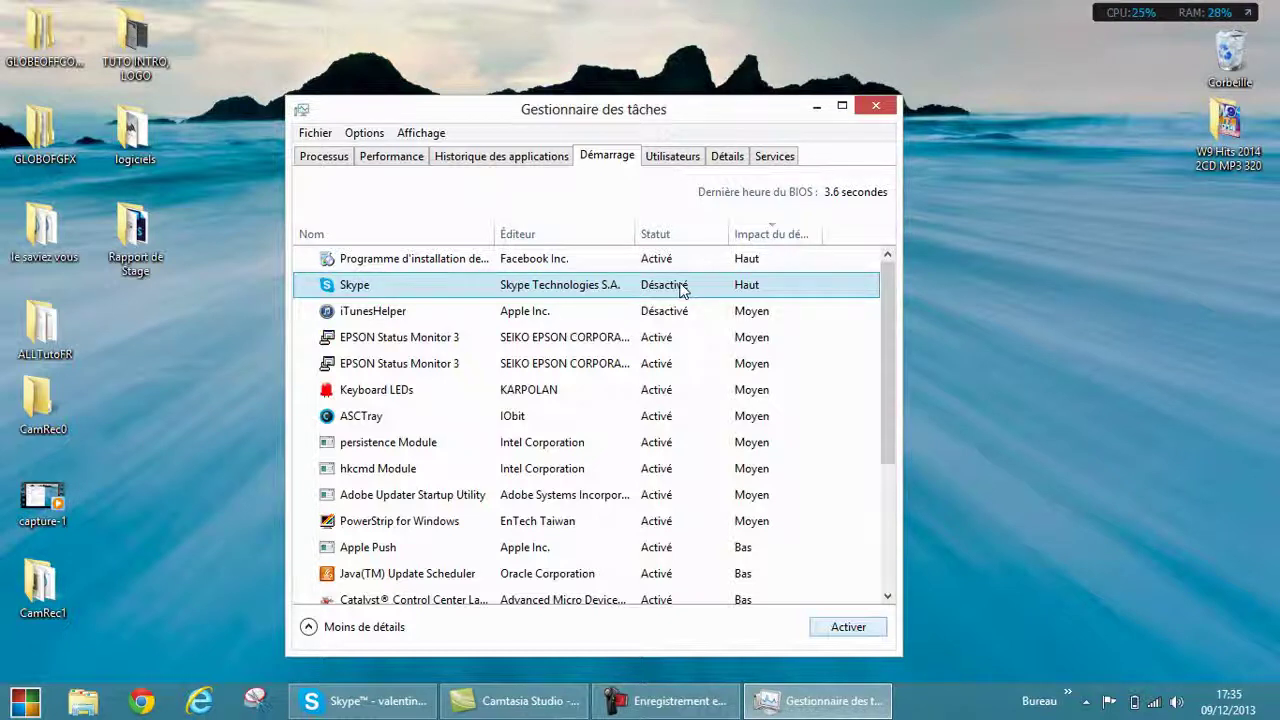
# Step: Examine the startup entries published by Intel Corporation and Facebook Inc
pyautogui.moveTo(888, 337); pyautogui.dragTo(884, 363)
pyautogui.click(543, 388)
pyautogui.click(543, 409)
pyautogui.click(560, 386)
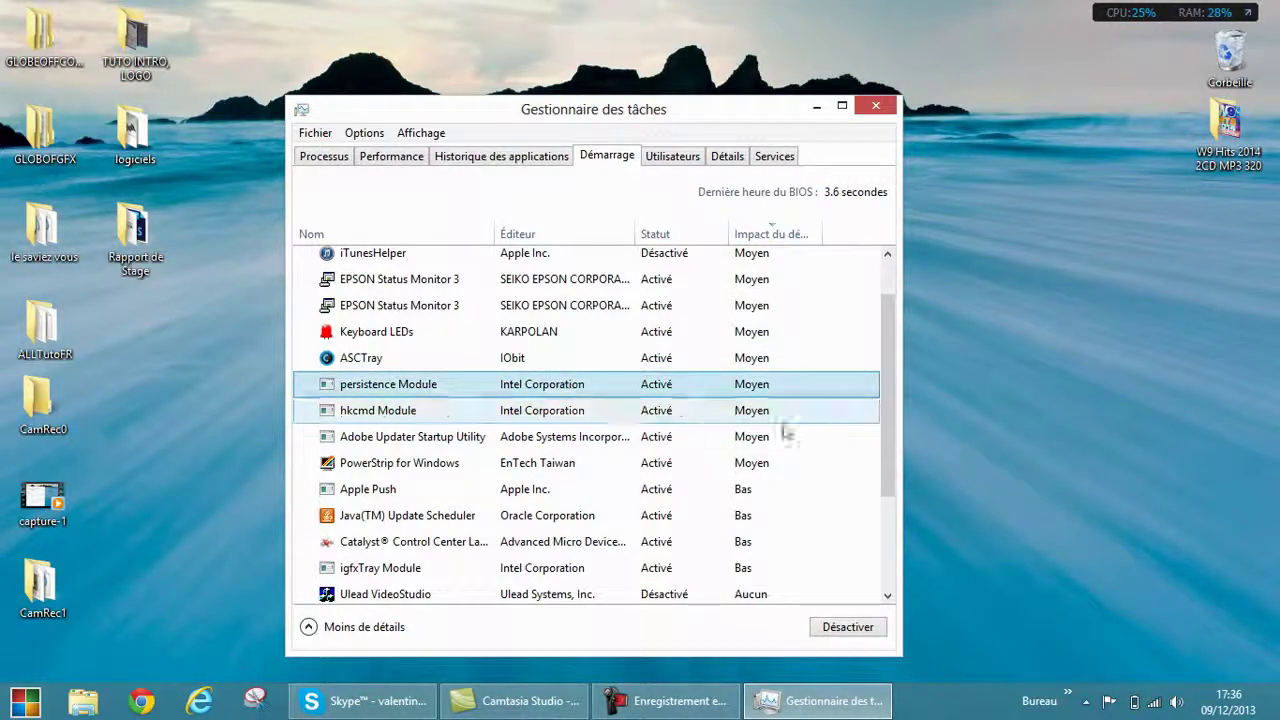
pyautogui.click(670, 416)
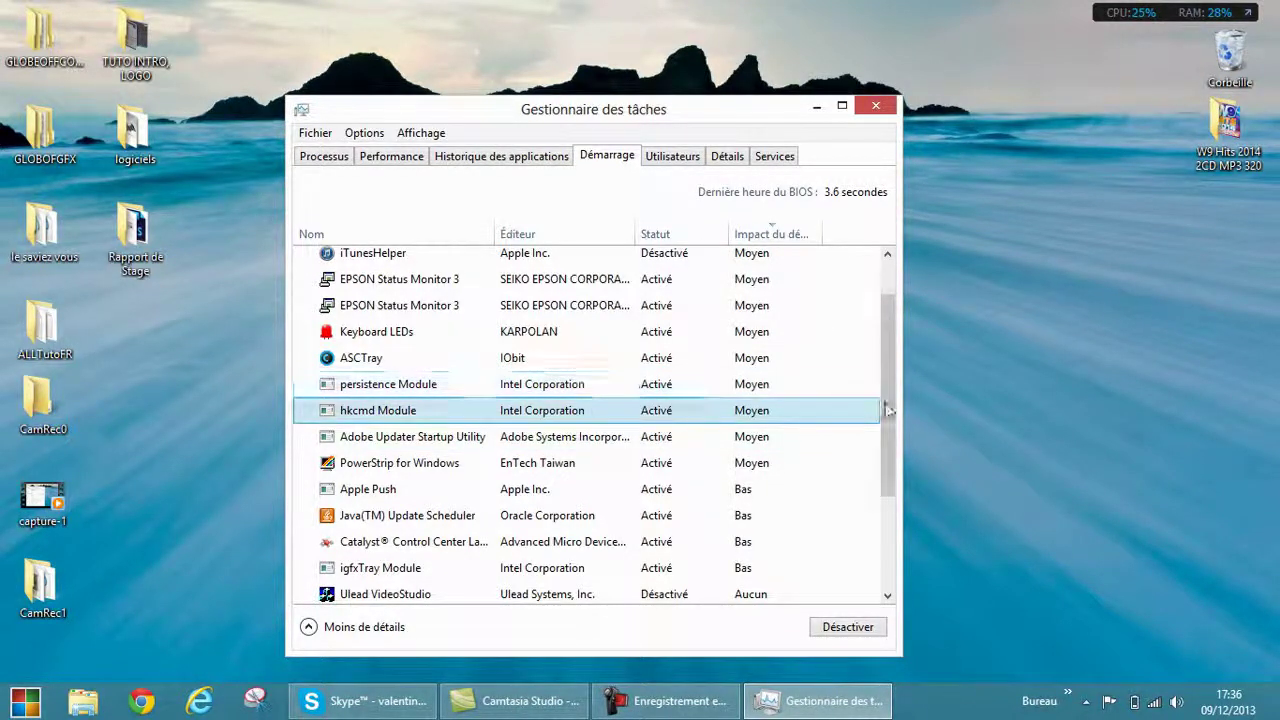
pyautogui.moveTo(886, 417); pyautogui.dragTo(886, 262)
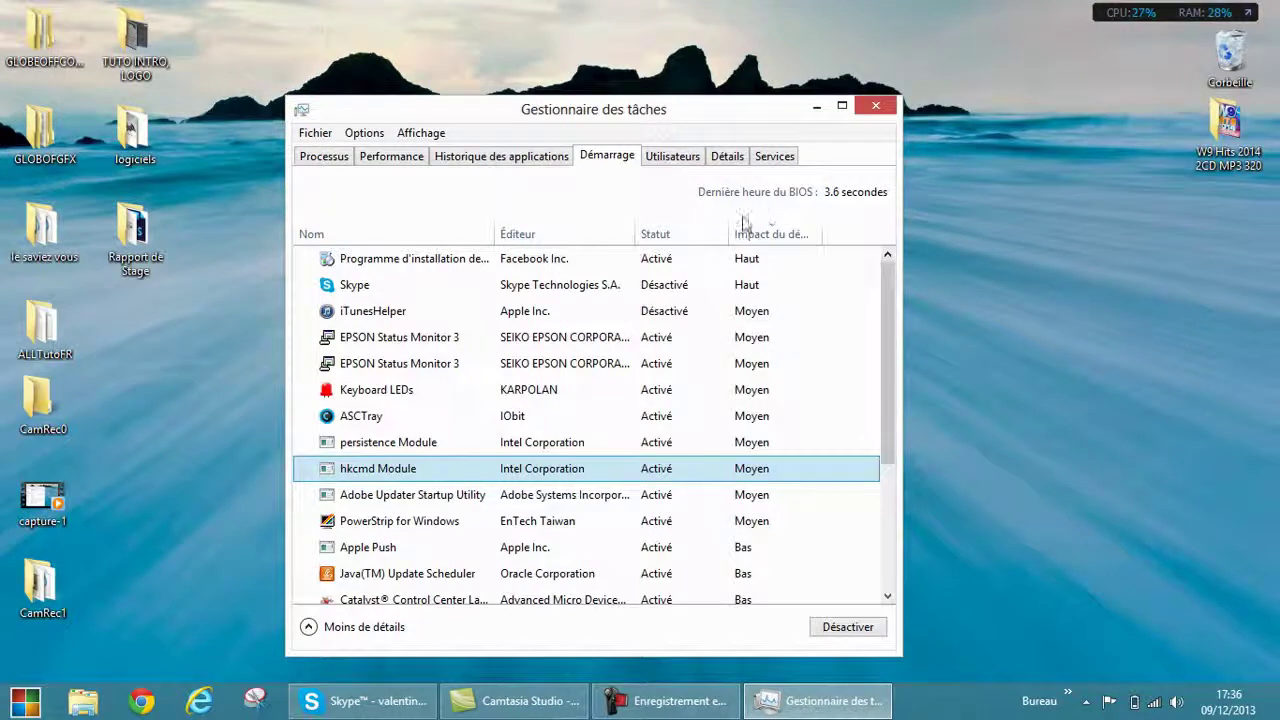
pyautogui.click(500, 258)
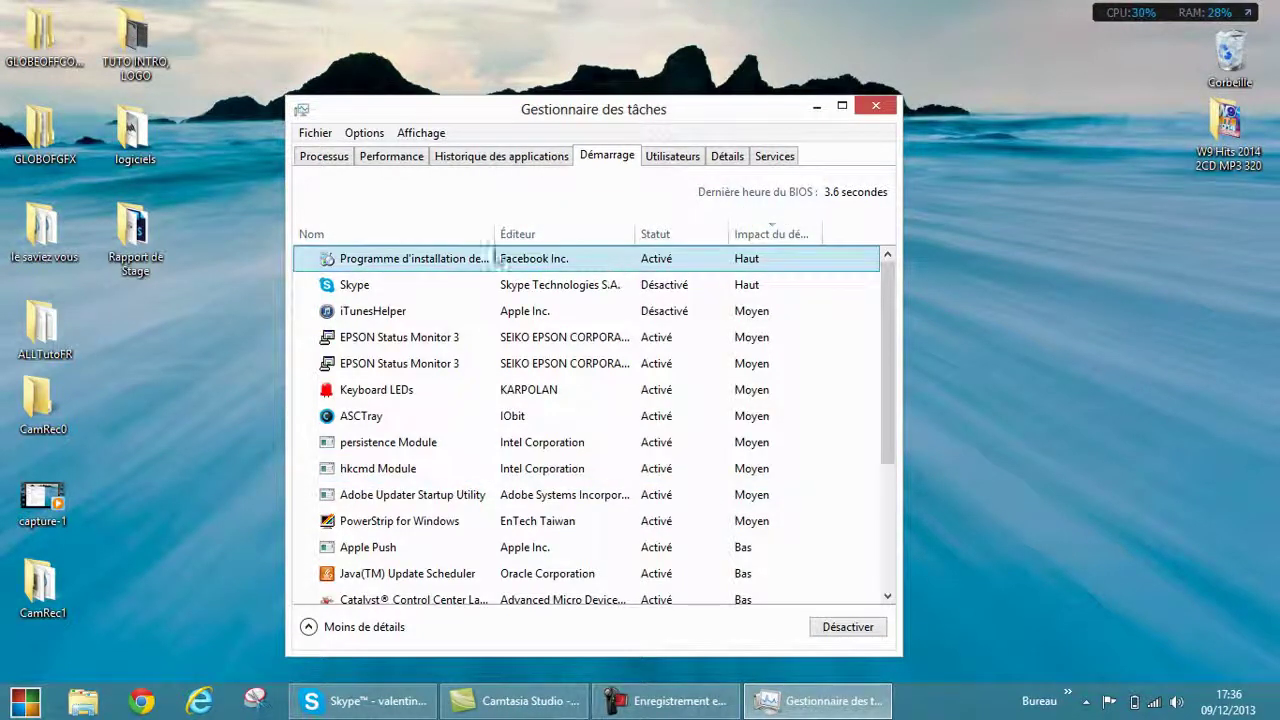
pyautogui.moveTo(528, 236); pyautogui.dragTo(463, 198)
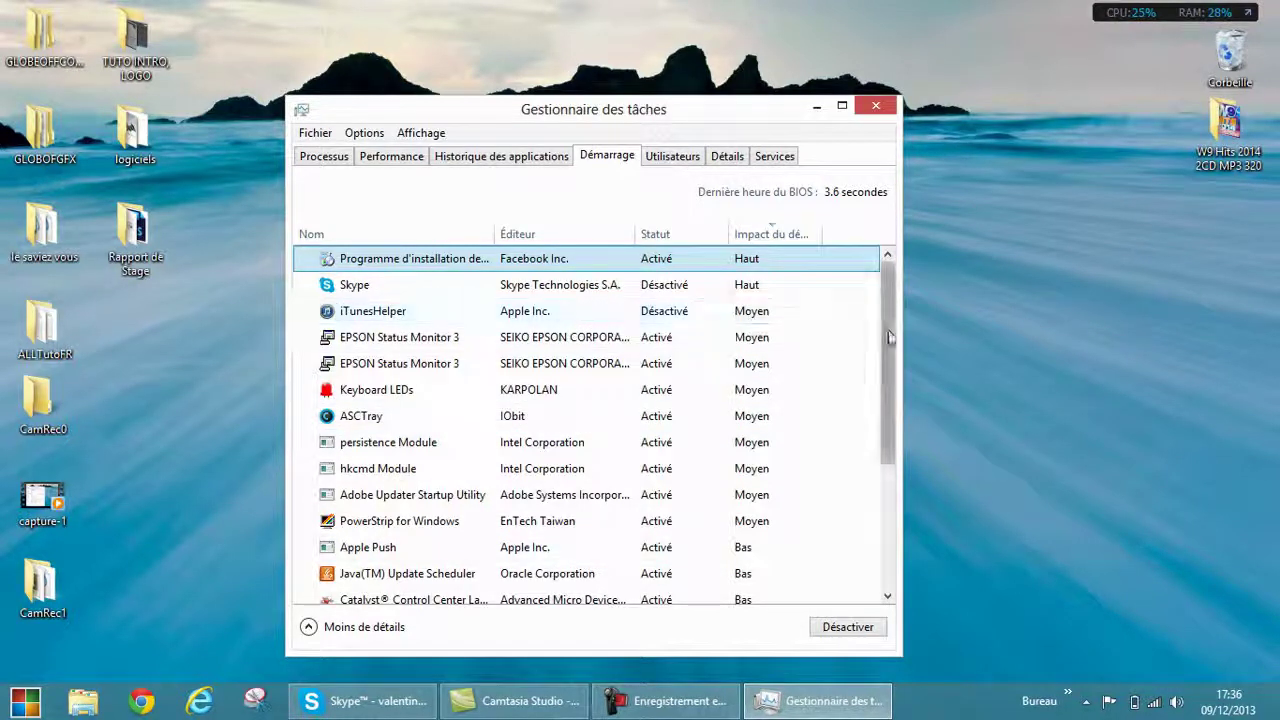
# Step: Disable PowerStrip for Windows in the list of startup programs
pyautogui.scroll(-3, 872, 420)
pyautogui.moveTo(880, 475); pyautogui.dragTo(866, 586)
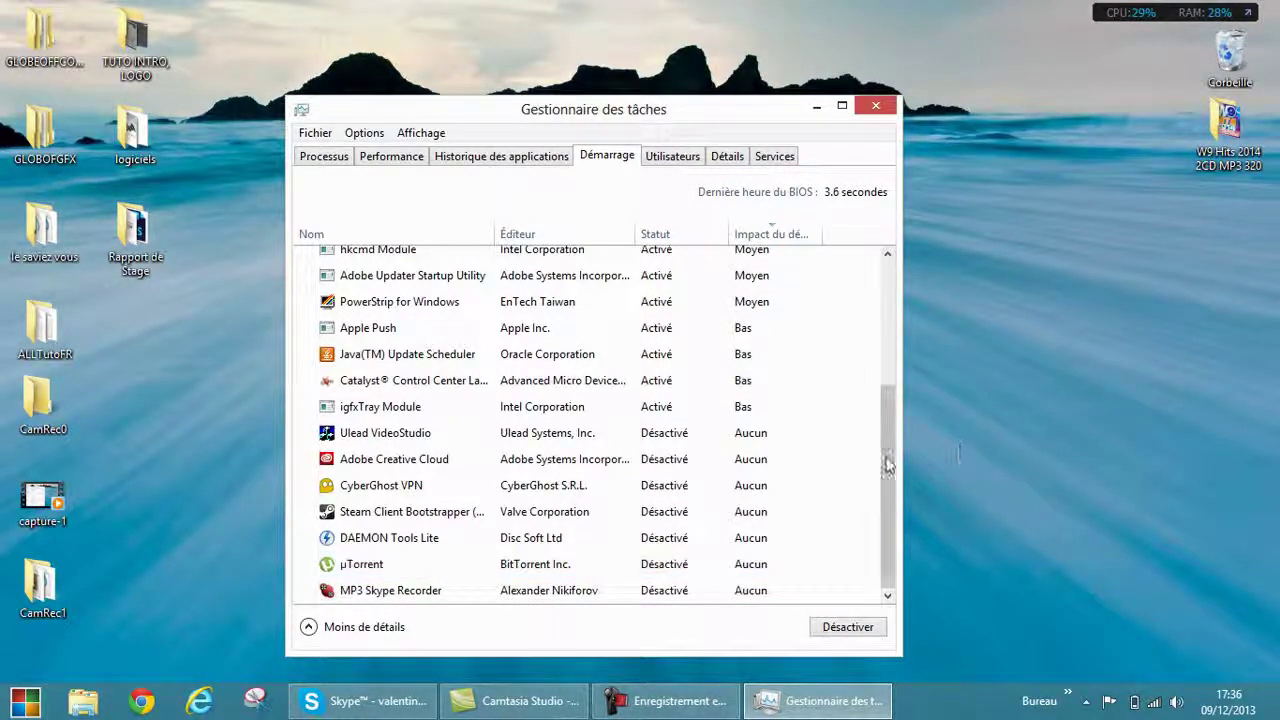
pyautogui.scroll(1, 876, 405)
pyautogui.scroll(1, 876, 405)
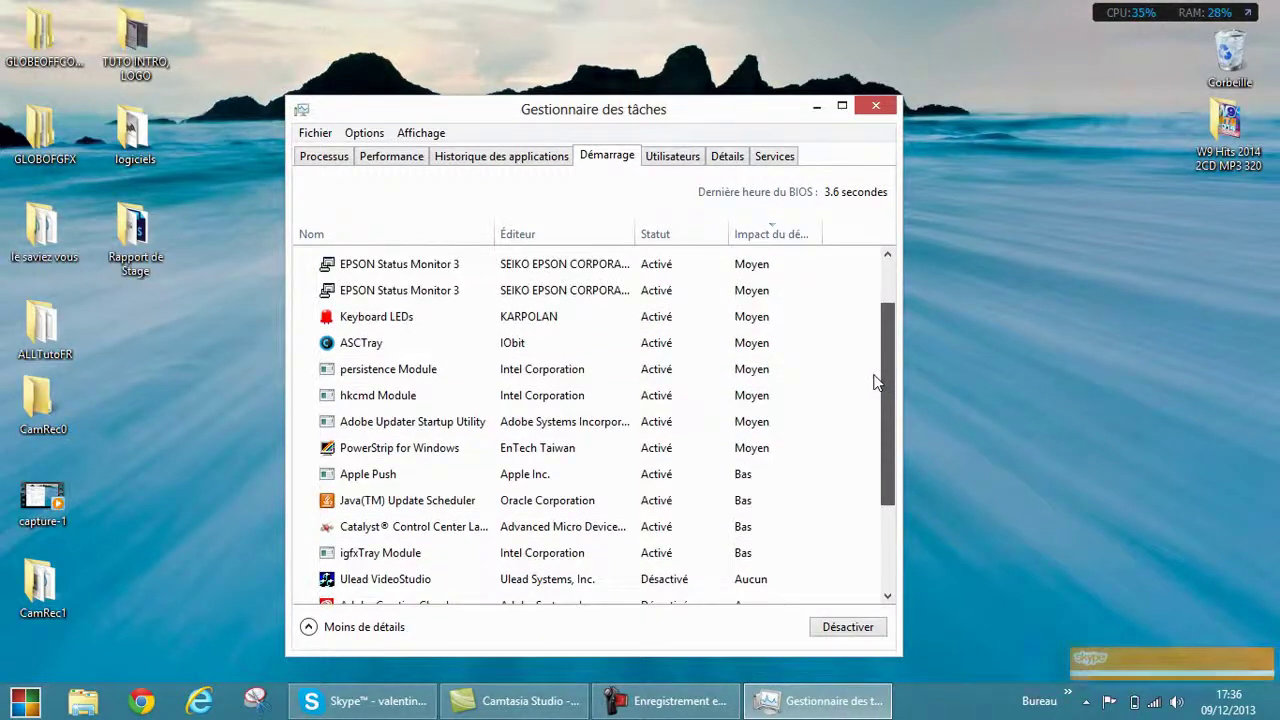
pyautogui.click(745, 452)
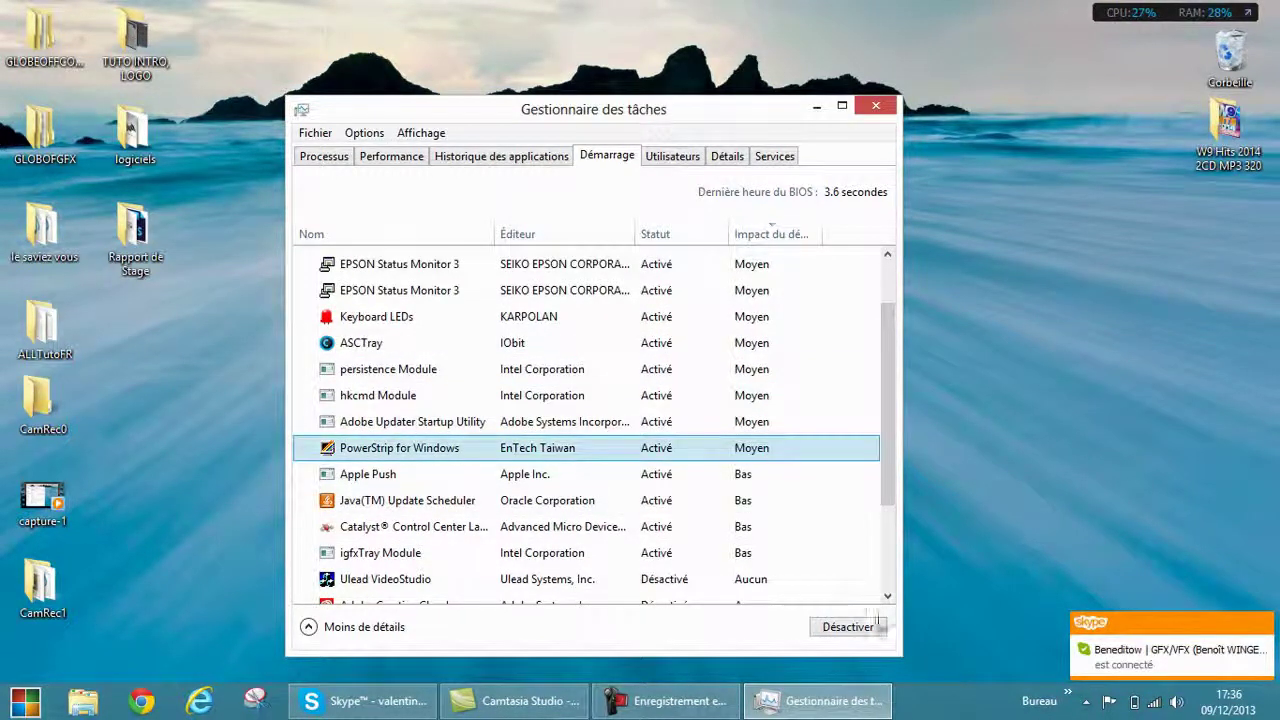
pyautogui.click(868, 628)
# Step: Review the ASCTray entry in the startup list and close the Task Manager
pyautogui.scroll(1, 884, 427)
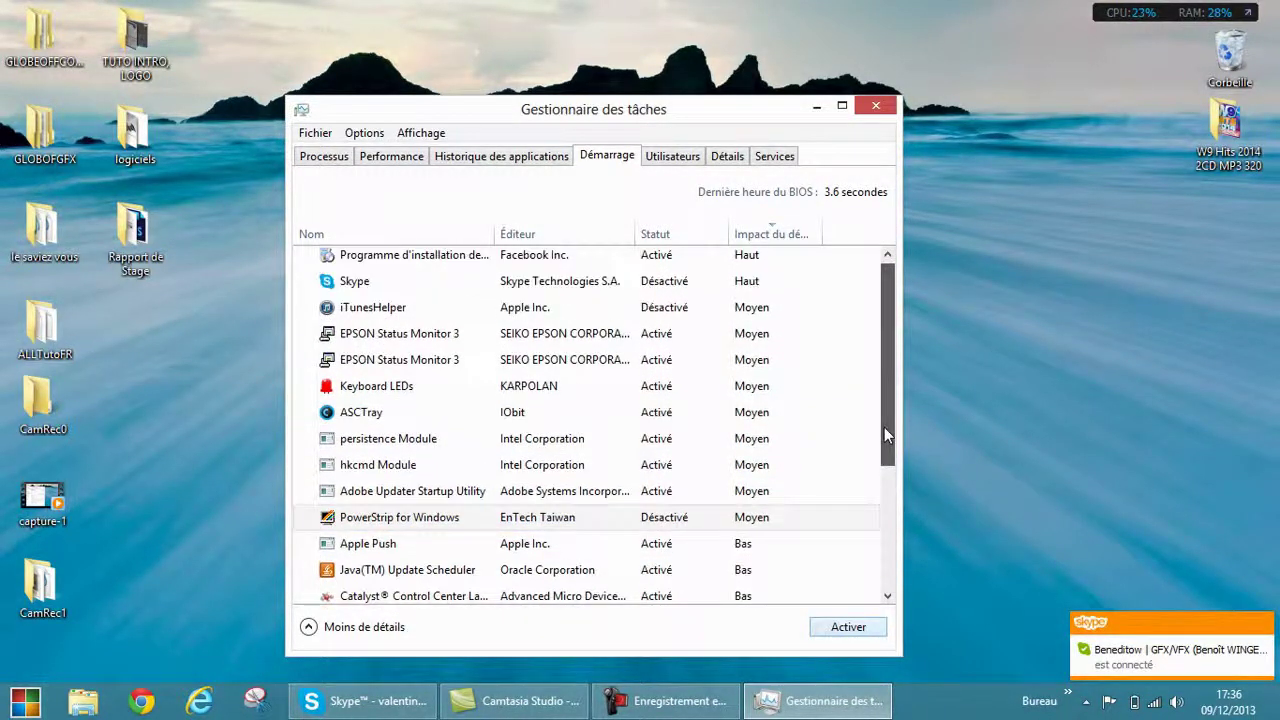
pyautogui.click(651, 410)
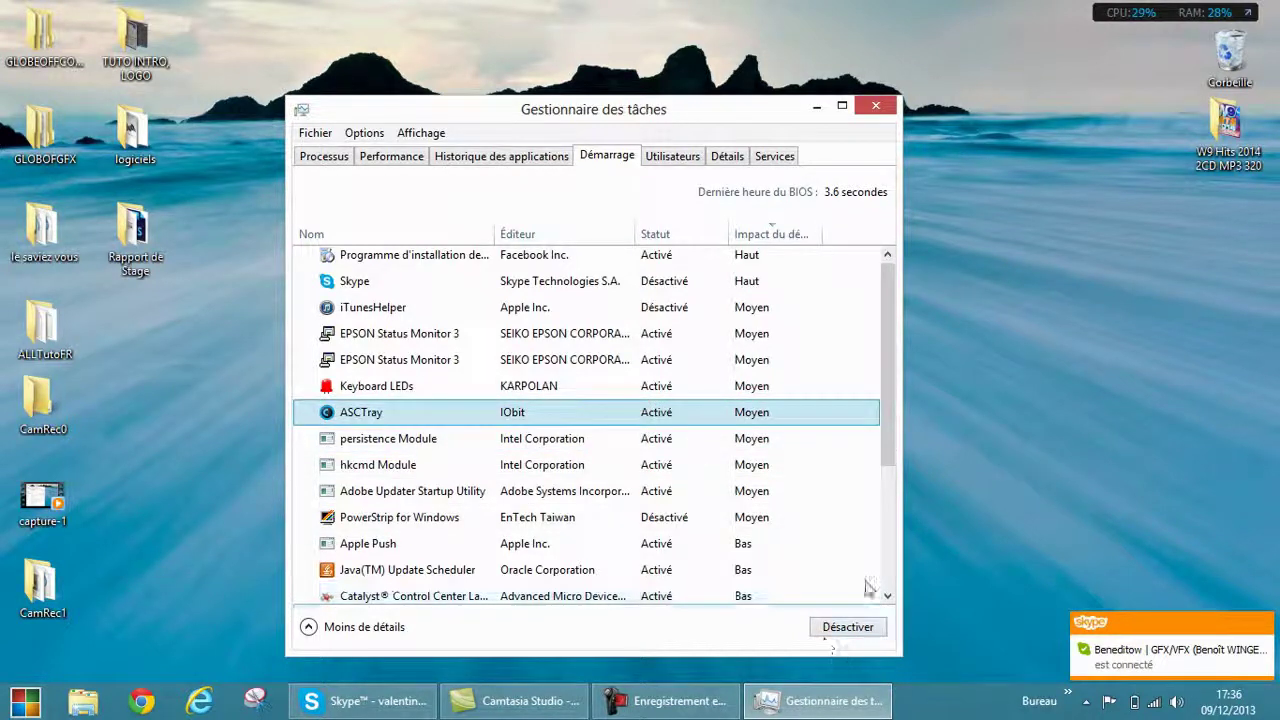
pyautogui.moveTo(888, 434); pyautogui.dragTo(875, 284)
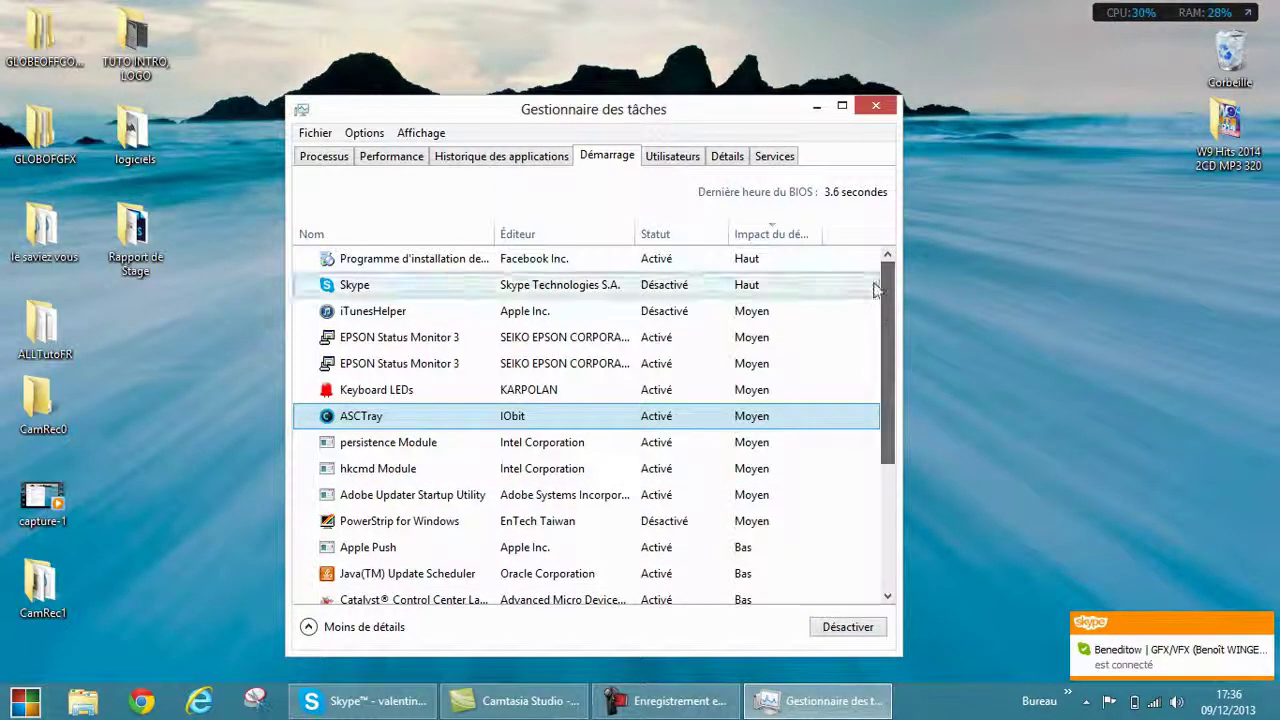
pyautogui.click(876, 106)
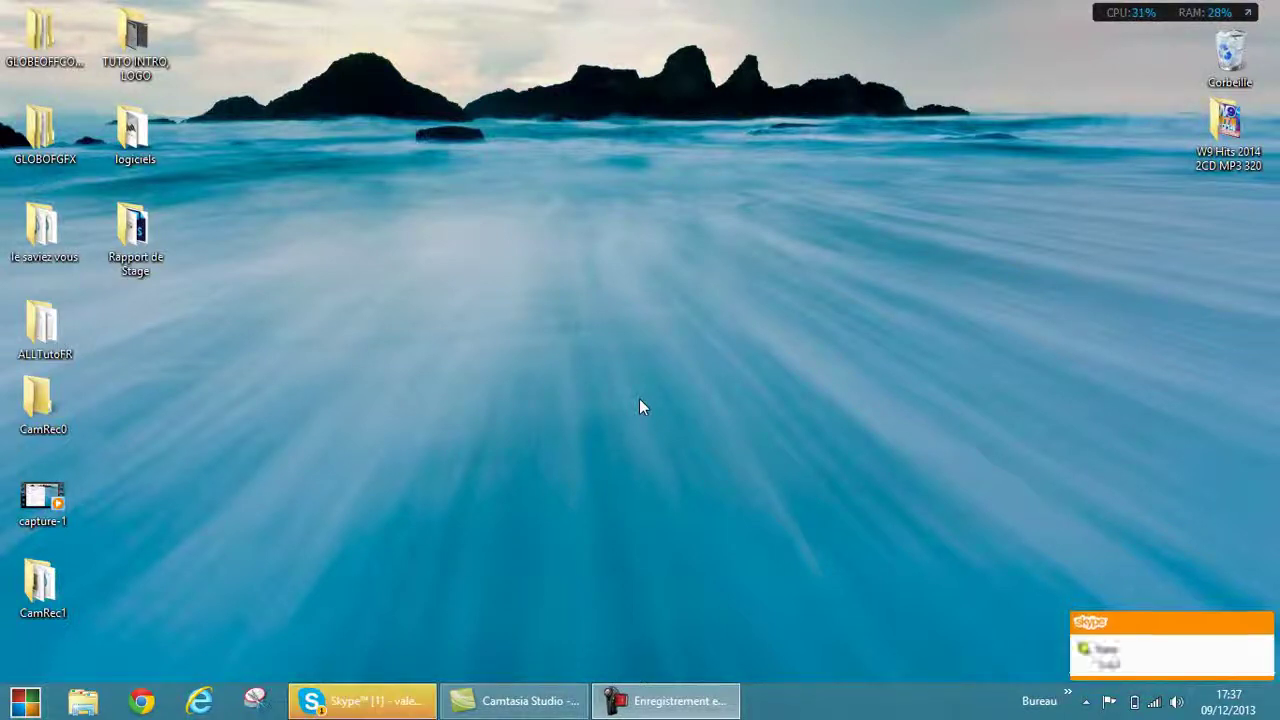
pyautogui.moveTo(666, 701)
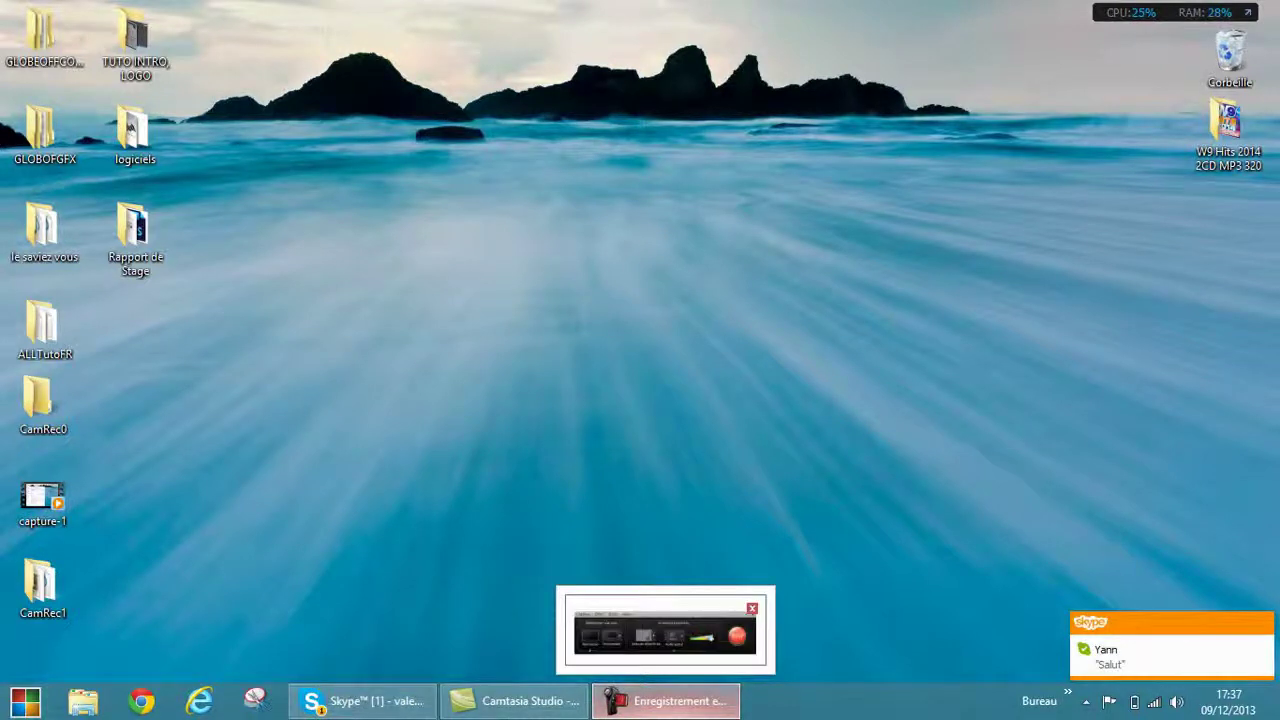
pyautogui.click(666, 701)
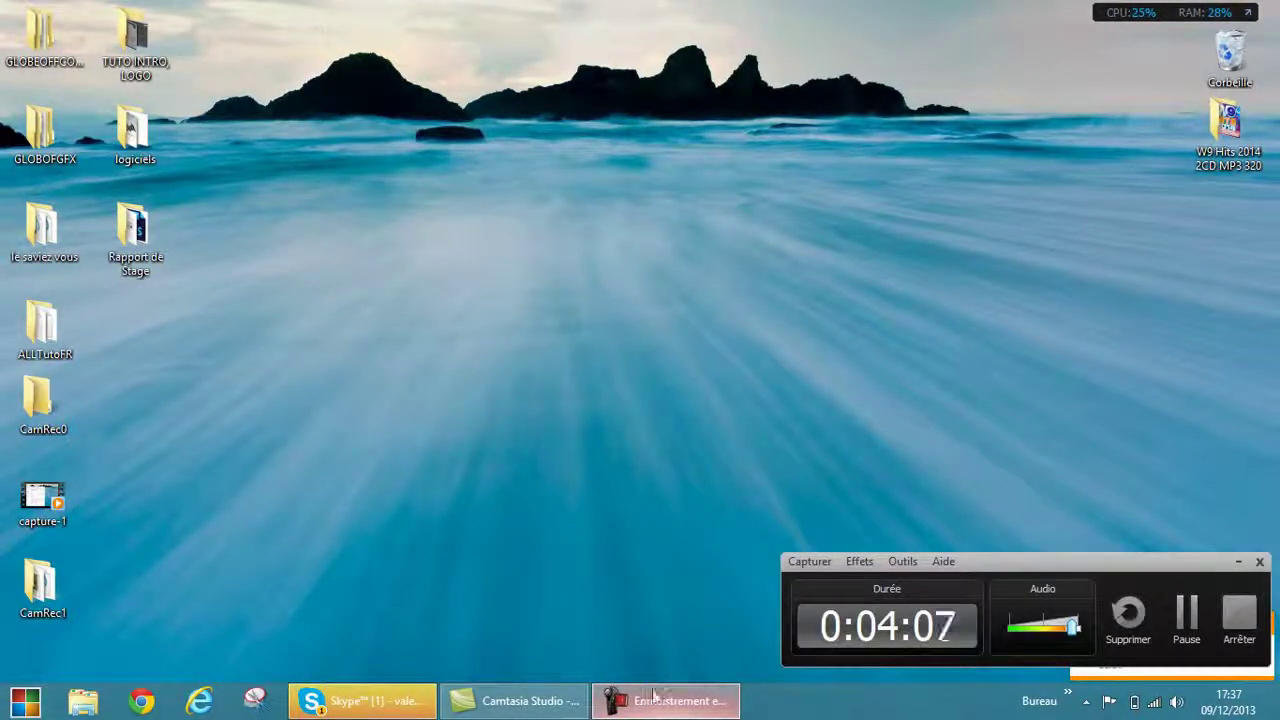